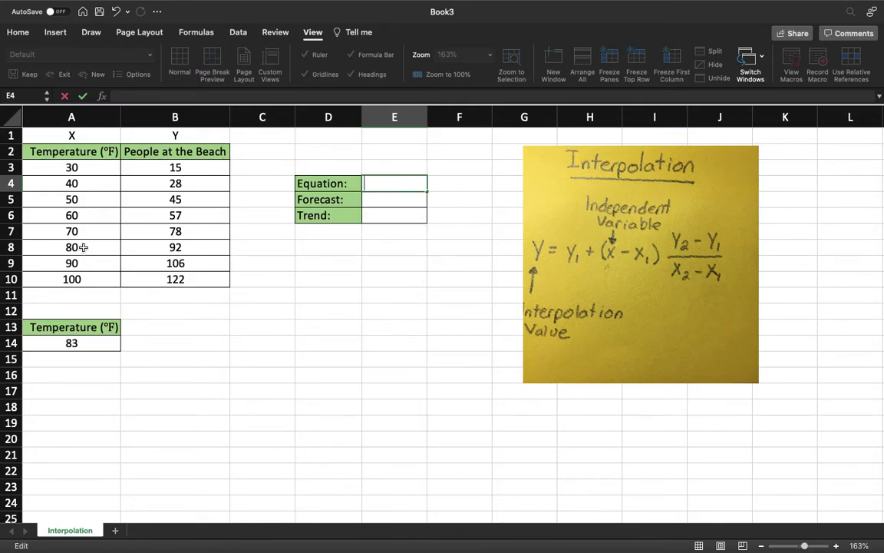
- Put a medium solid outline border around A8:B9, the 80/92 and 90/106 rows
left_click_drag(82, 247, 89, 259)
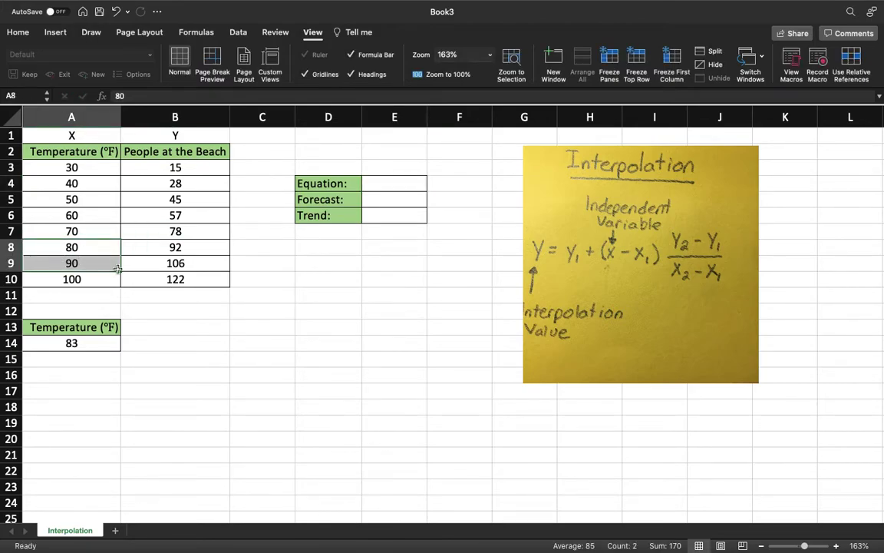
left_click(142, 293)
left_click_drag(81, 246, 138, 262)
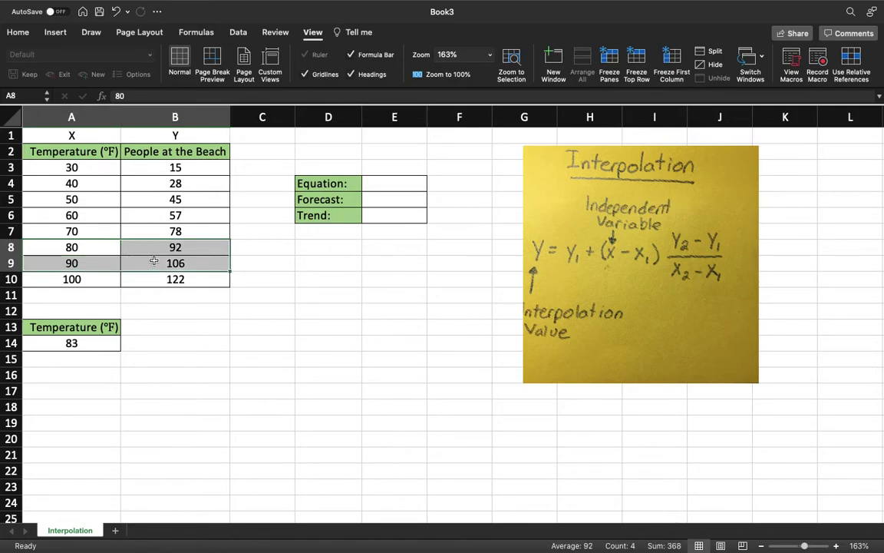
key("super+1")
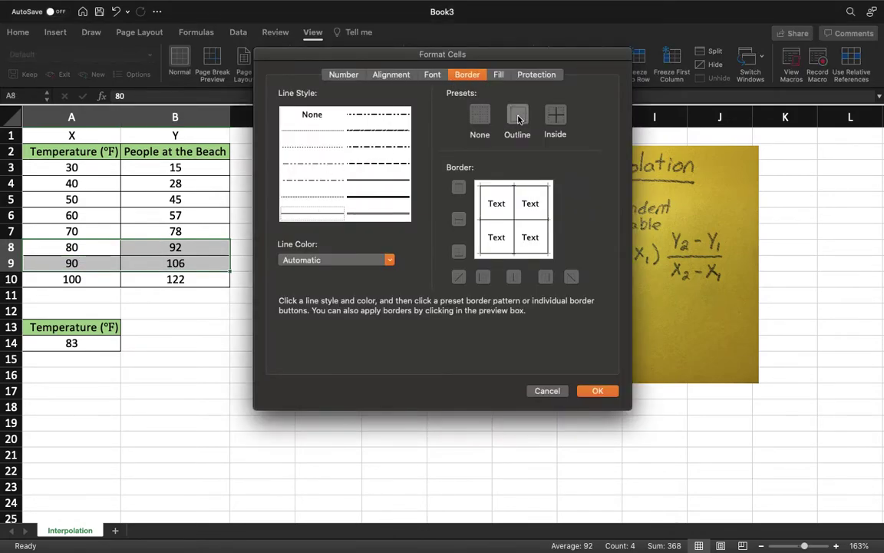
left_click(385, 199)
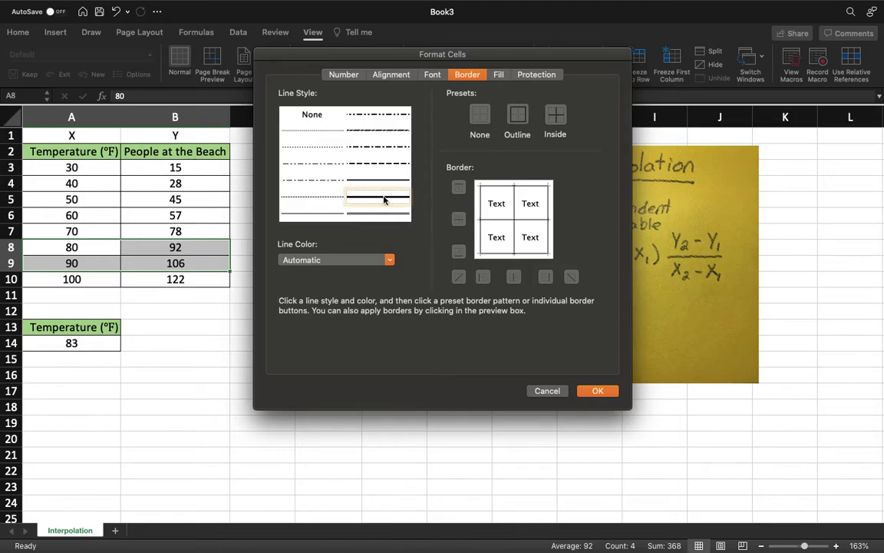
left_click(519, 117)
left_click(594, 391)
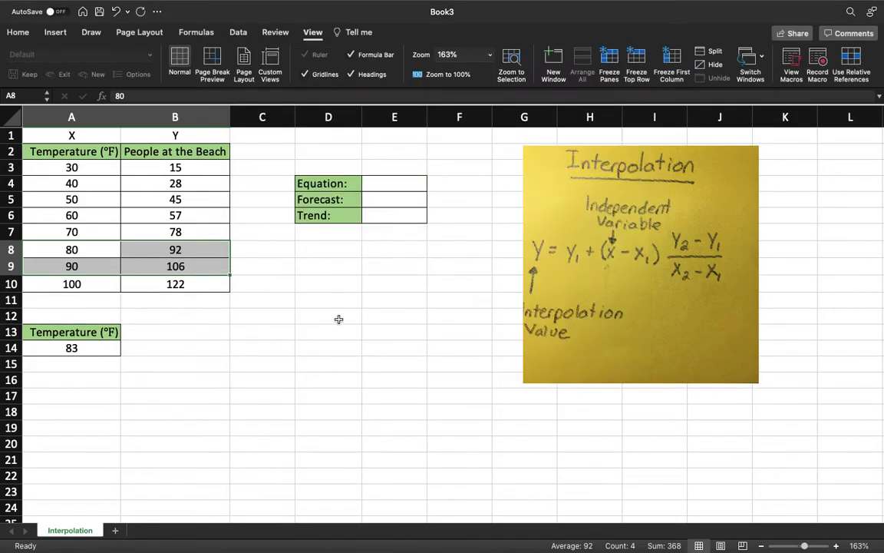
left_click(264, 266)
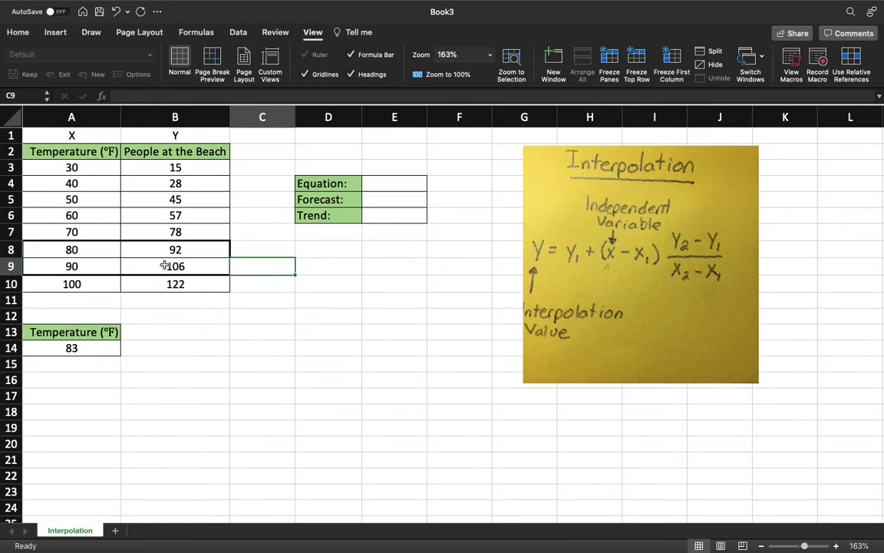
- Begin the E4 formula as =B8+(A14-A8), using 92 visitors, 83 °F and 80 °F
left_click(387, 184)
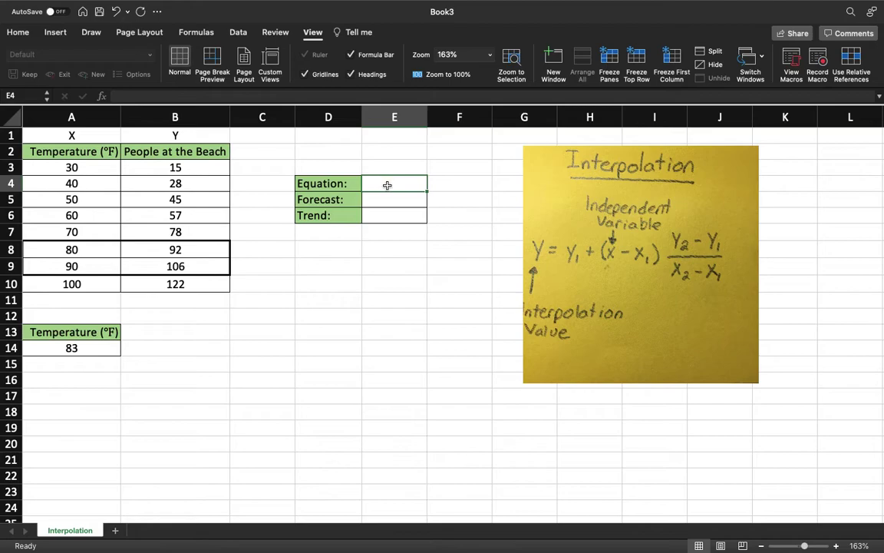
type("=")
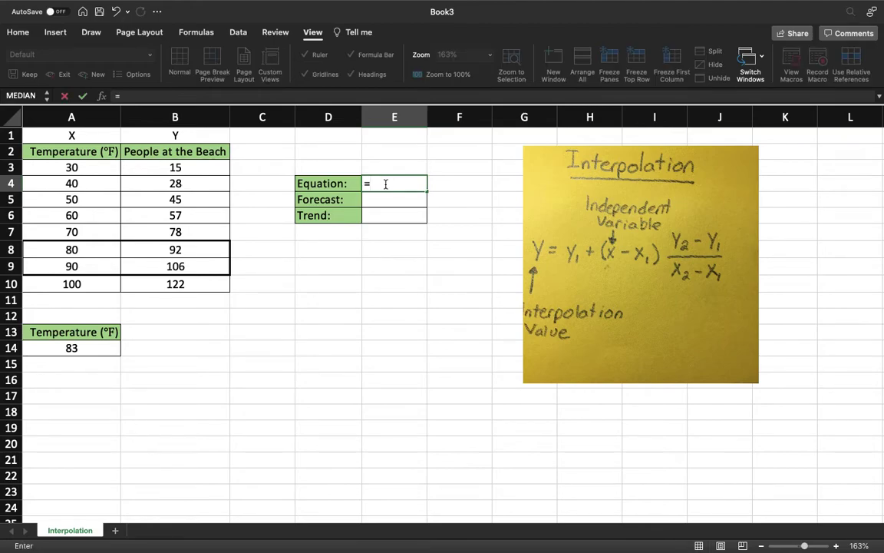
left_click(175, 250)
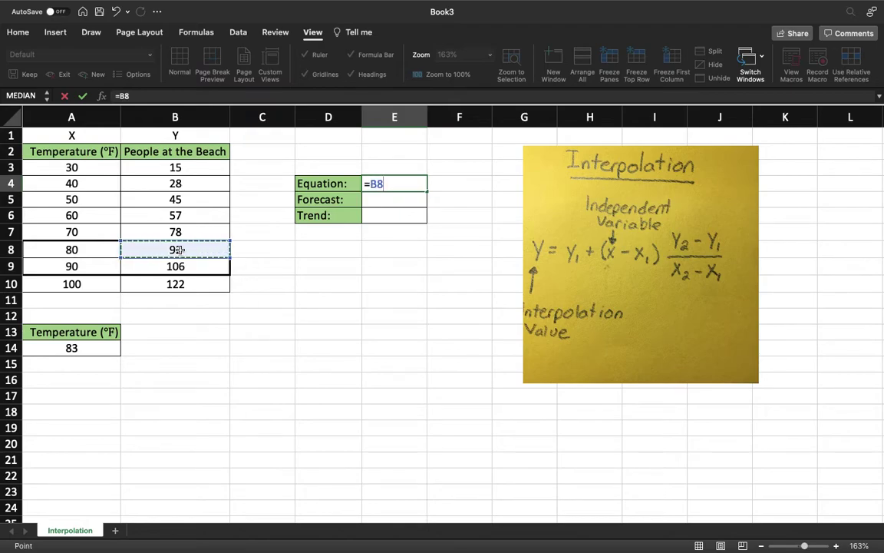
type("+")
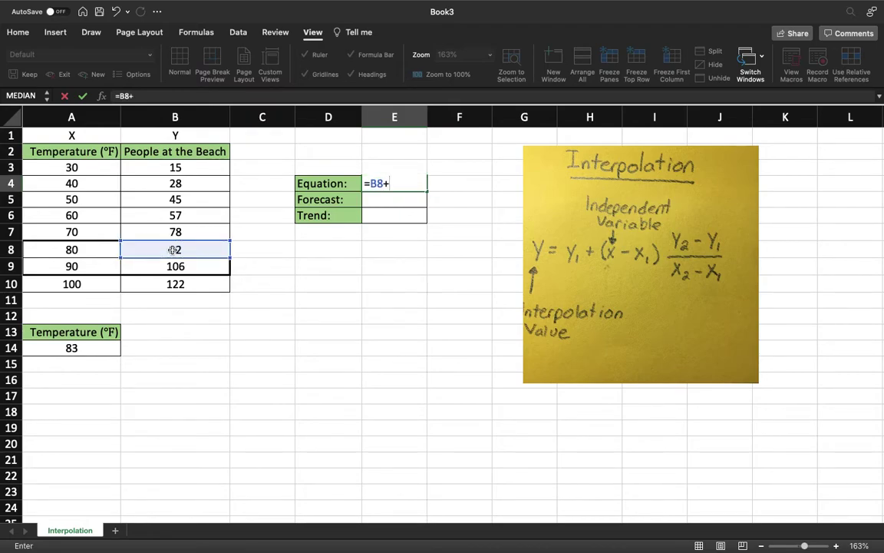
left_click(71, 353)
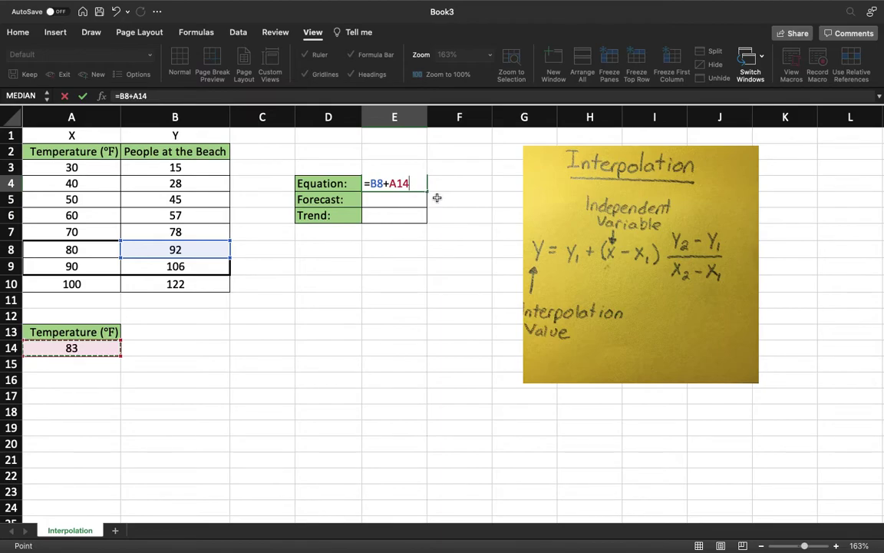
type("-")
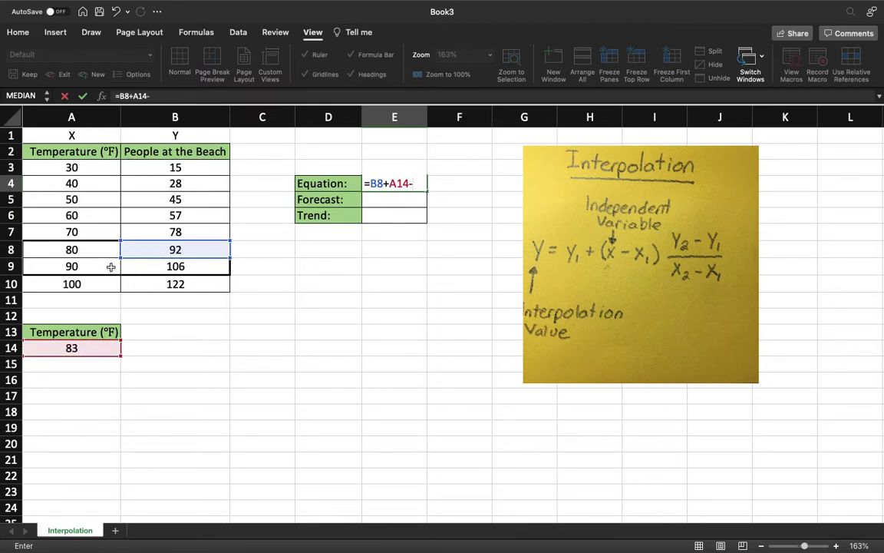
left_click(89, 249)
left_click(388, 184)
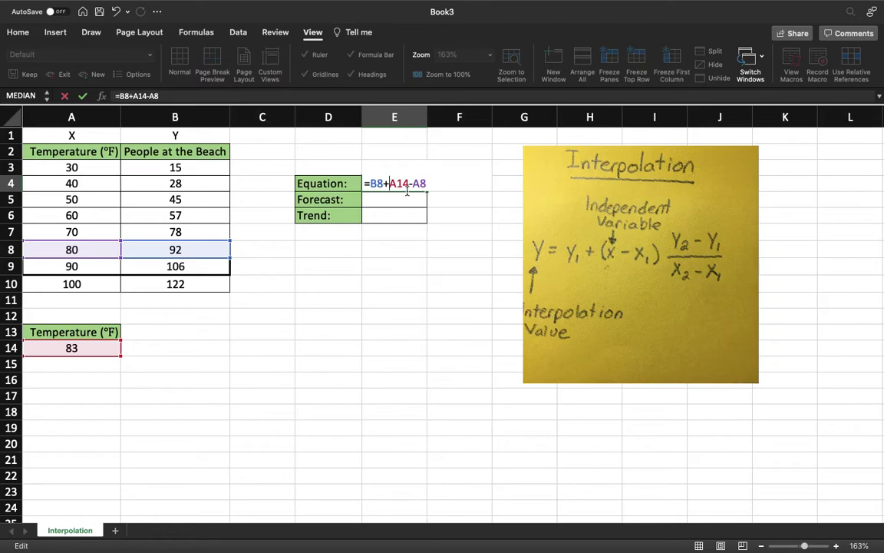
type("(")
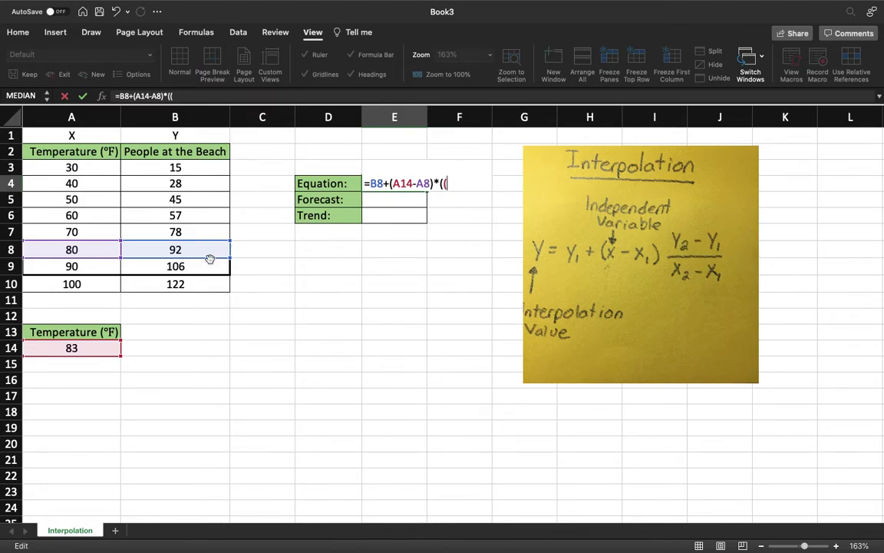
- Multiply by the slope (B9-B8)/(A9-A8) and commit, giving 96.2 visitors
left_click(192, 269)
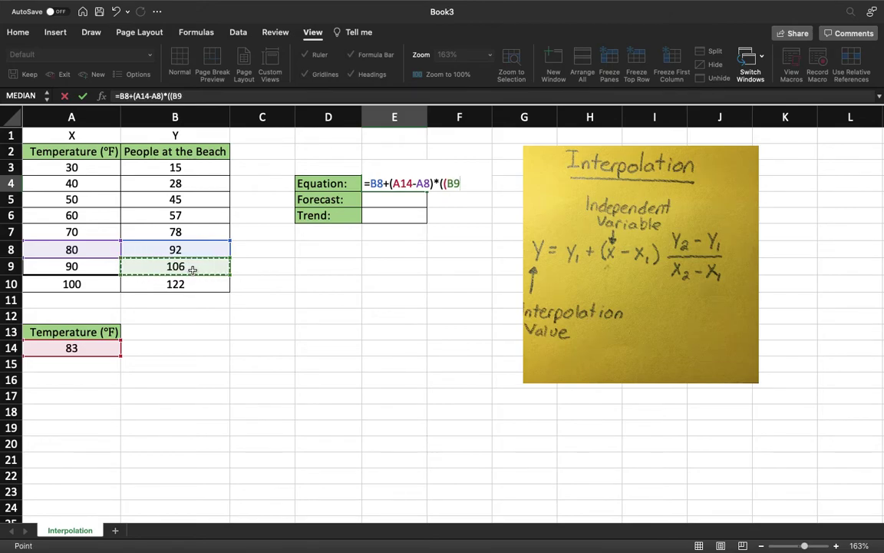
type("-")
left_click(199, 252)
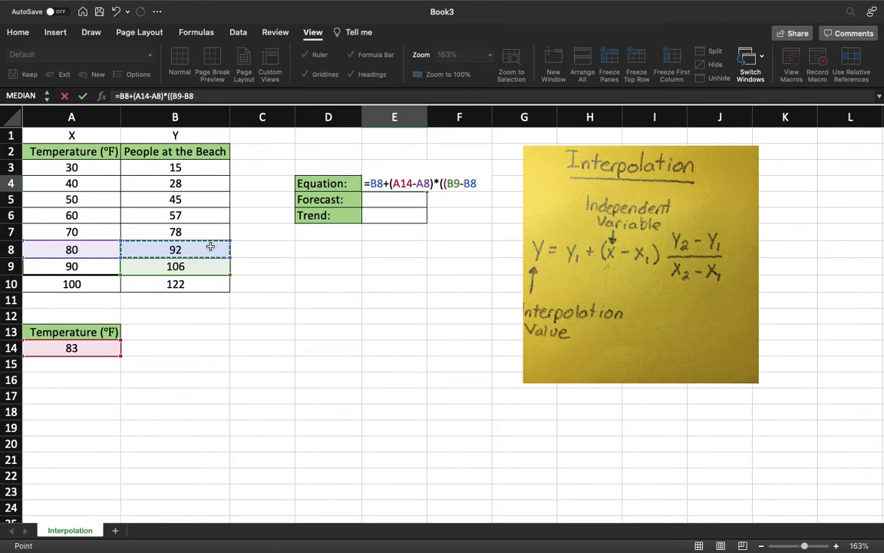
type(")")
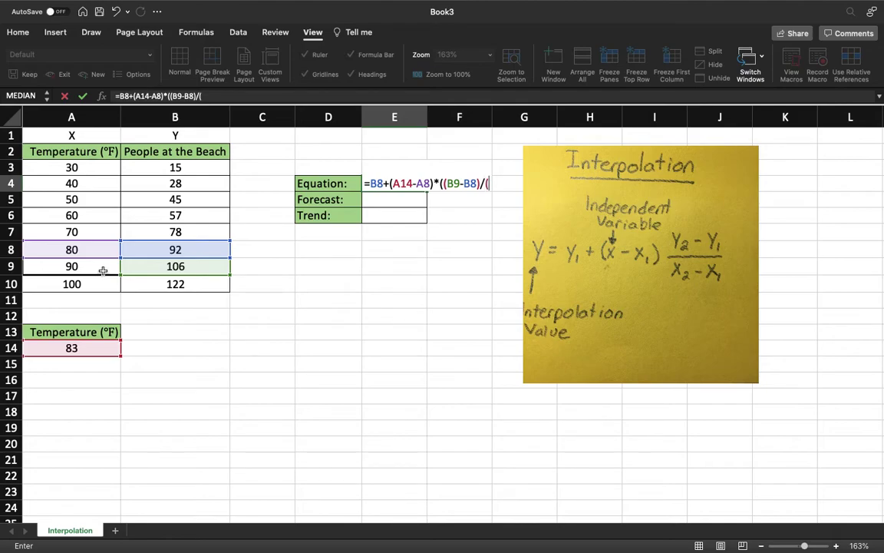
type("/(")
left_click(96, 267)
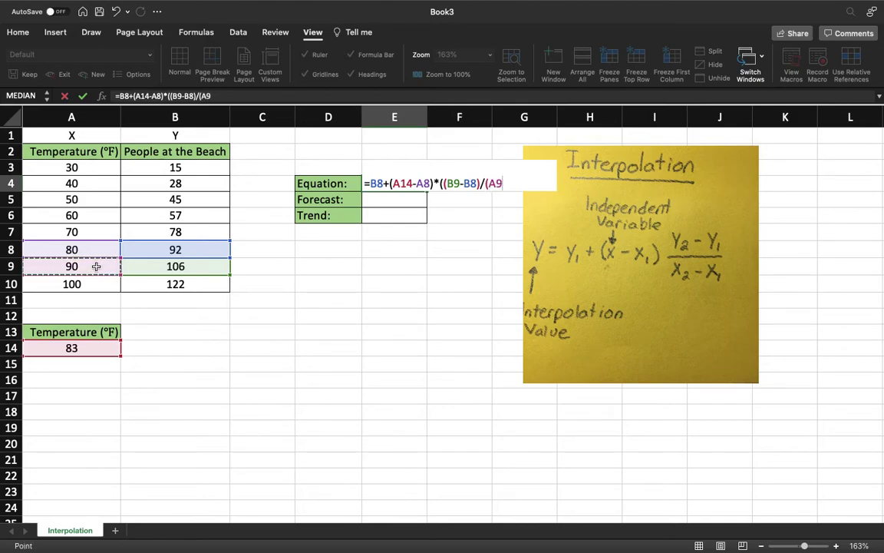
type("-")
left_click(77, 253)
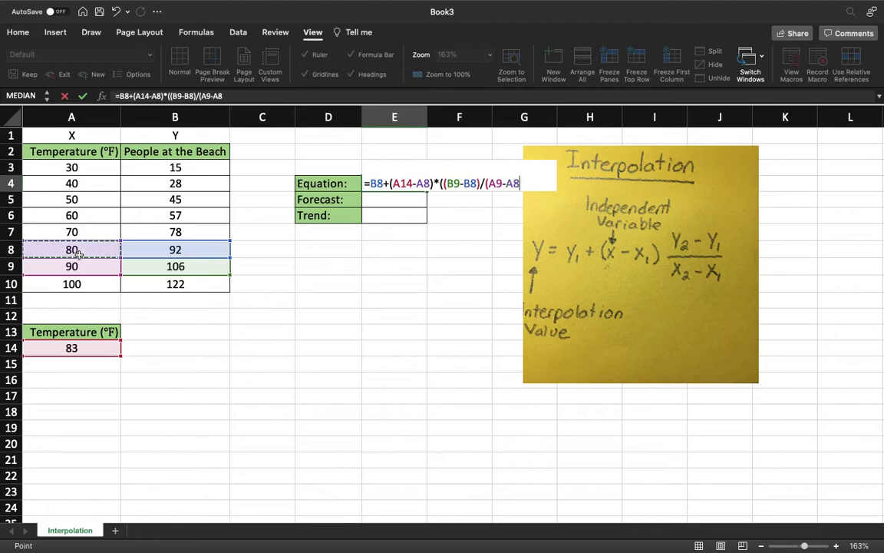
type(")")
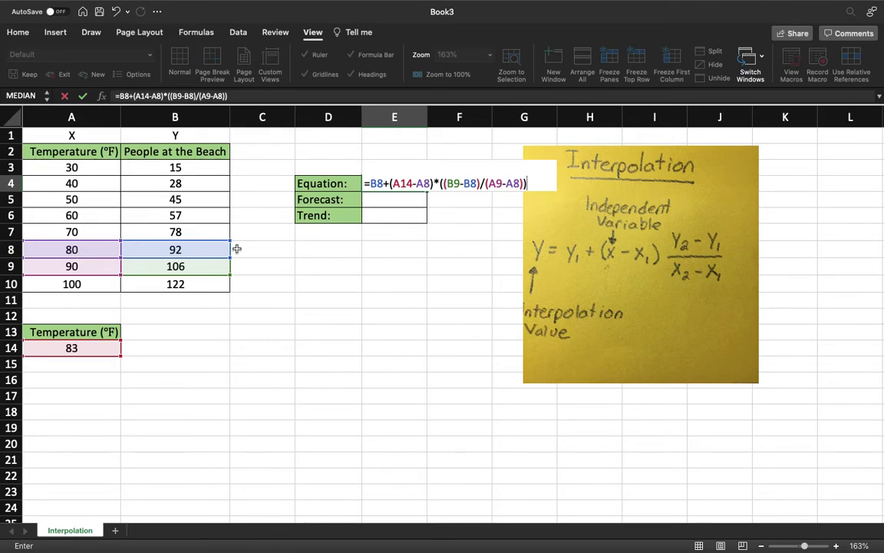
key("Return")
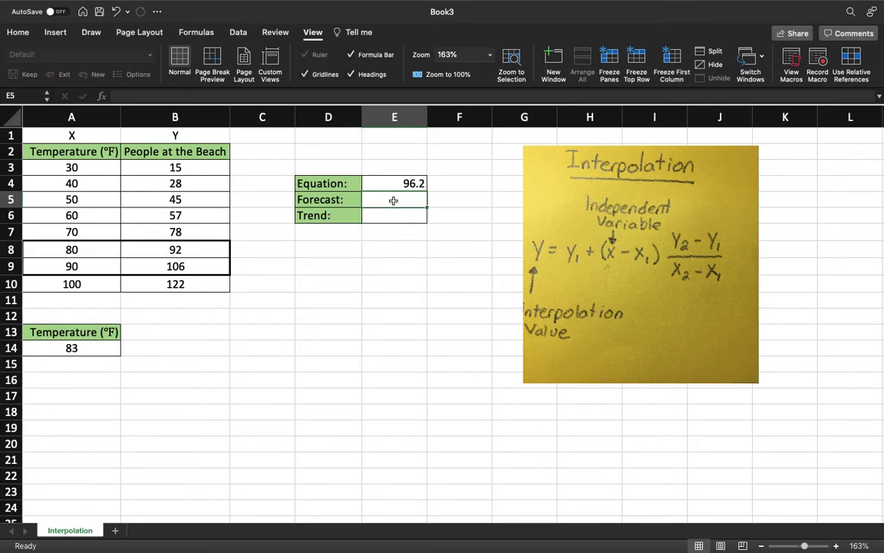
- Enter =FORECAST(A14,B3:B10,A3:A10) in E5, returning 95.753571 visitors at 83 °F
type("=")
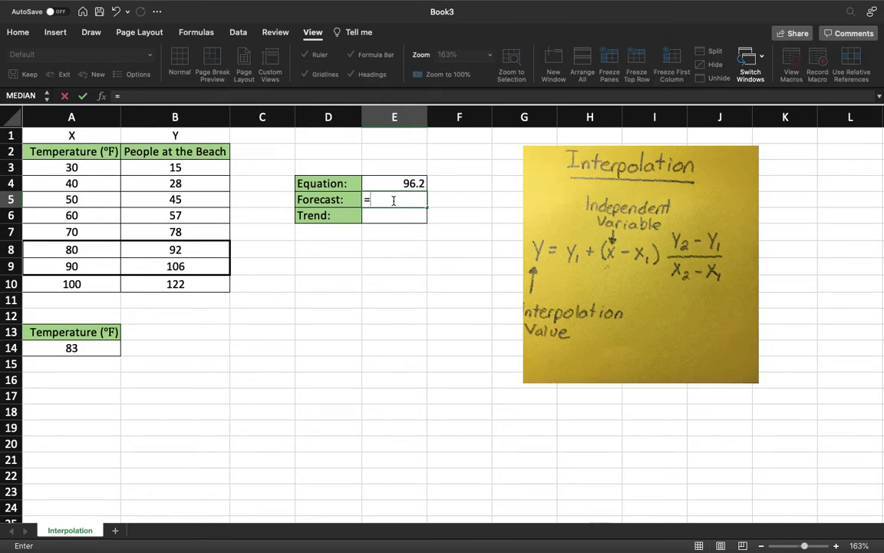
type("forecast")
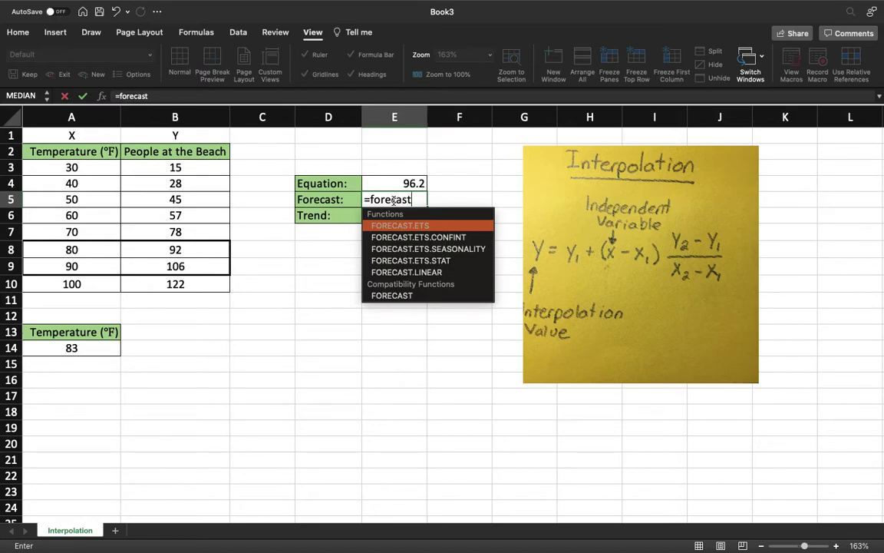
double_click(407, 297)
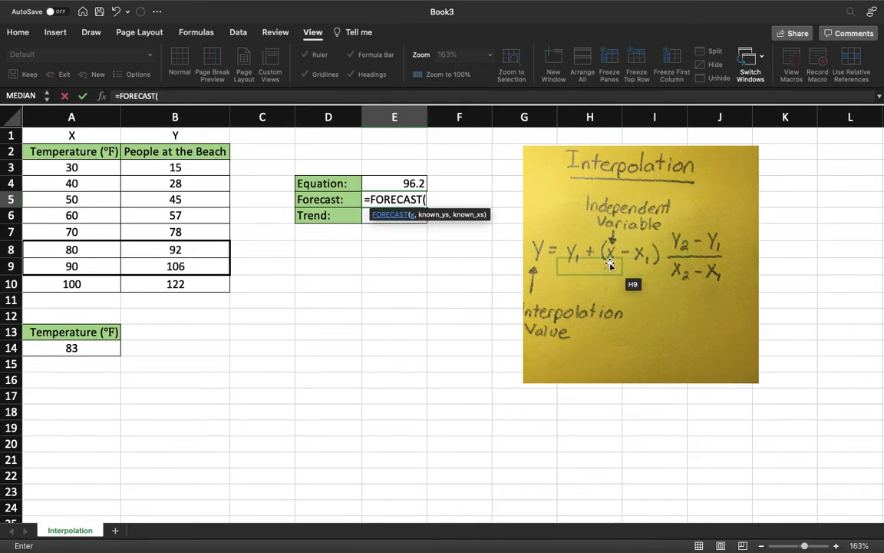
left_click(87, 353)
type(",")
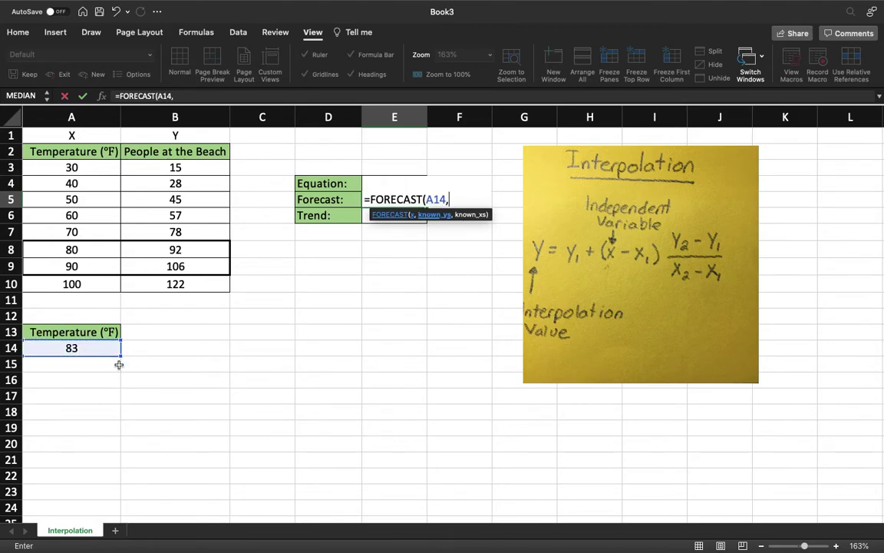
left_click_drag(191, 172, 196, 282)
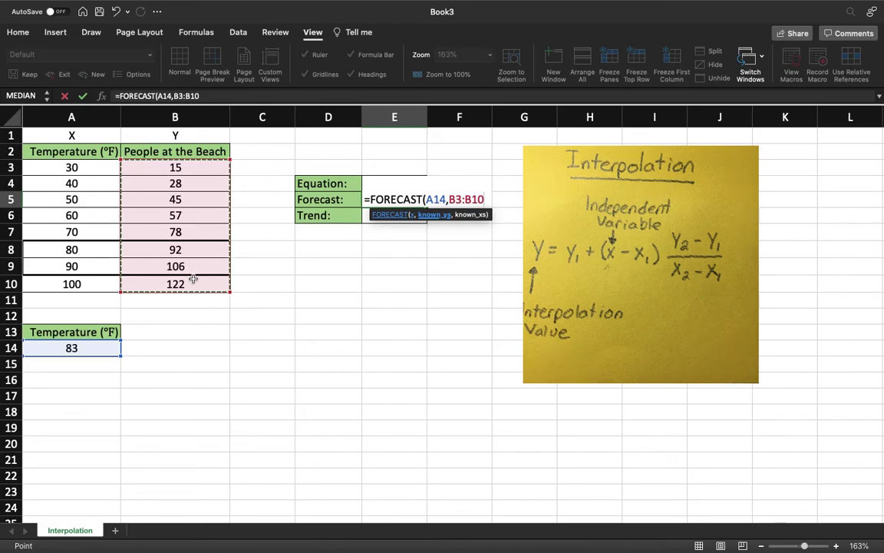
type(",")
left_click_drag(71, 163, 85, 286)
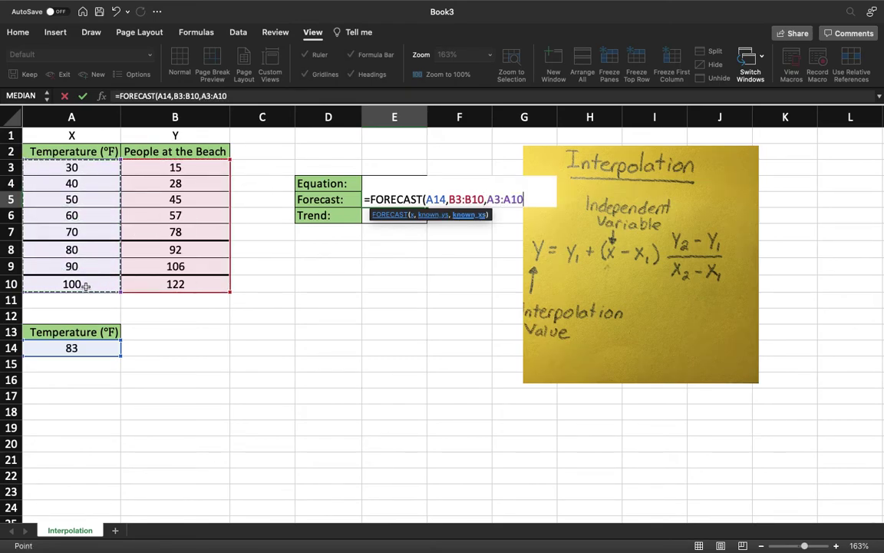
type(")")
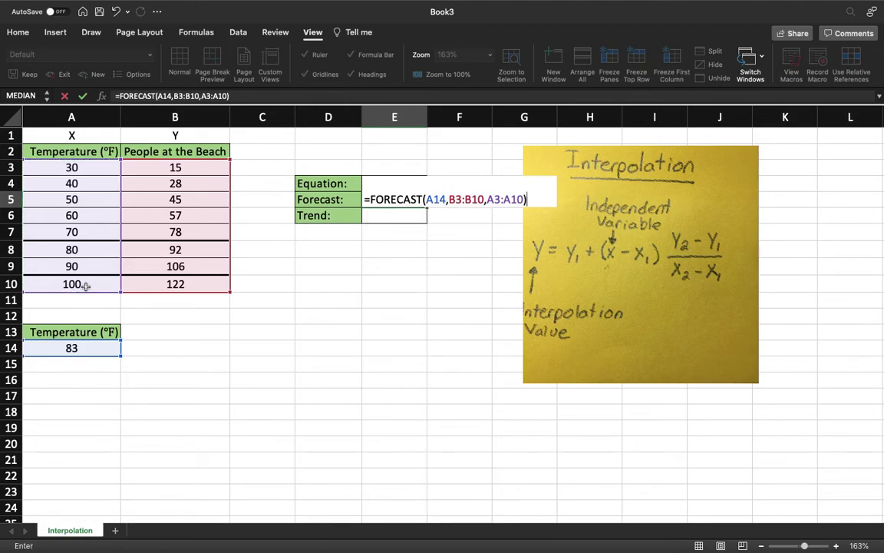
key("Return")
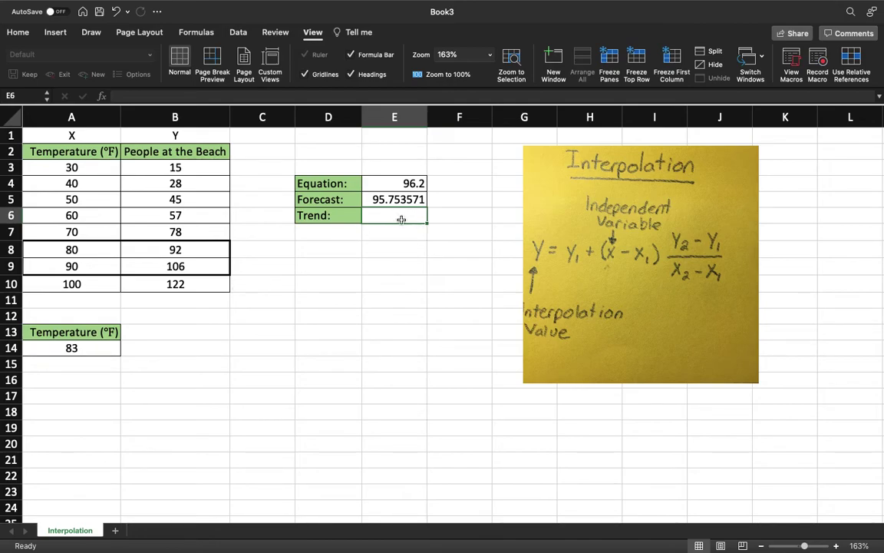
- Enter =TREND(B3:B10,A3:A10,A14) in E6, returning 95.753571 like the forecast
type("=")
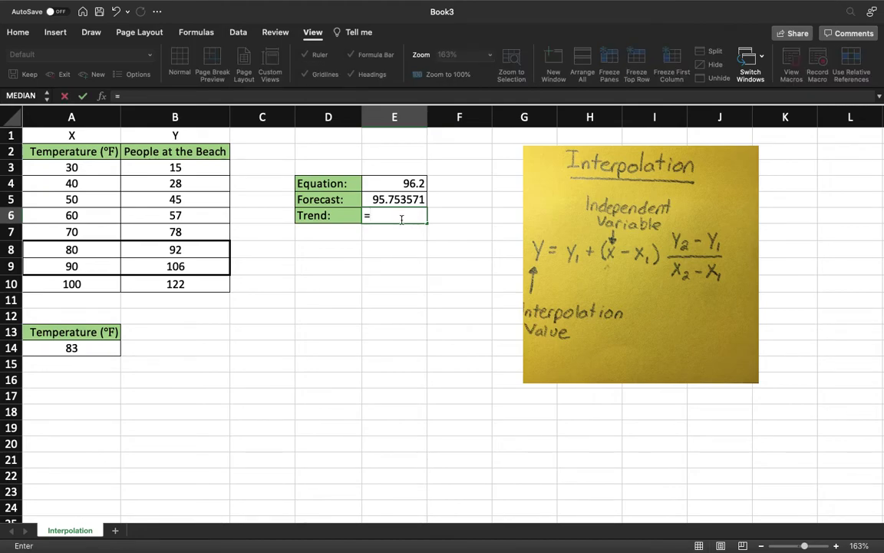
type("trend")
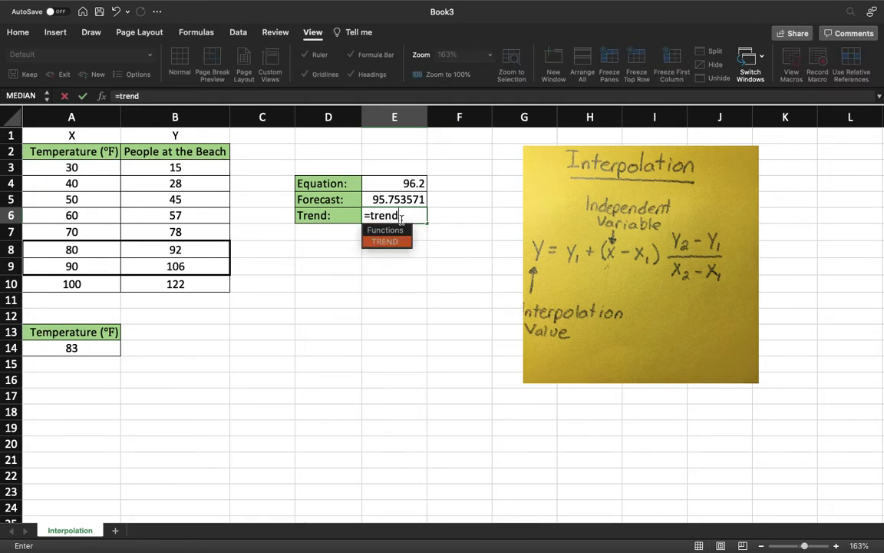
double_click(400, 242)
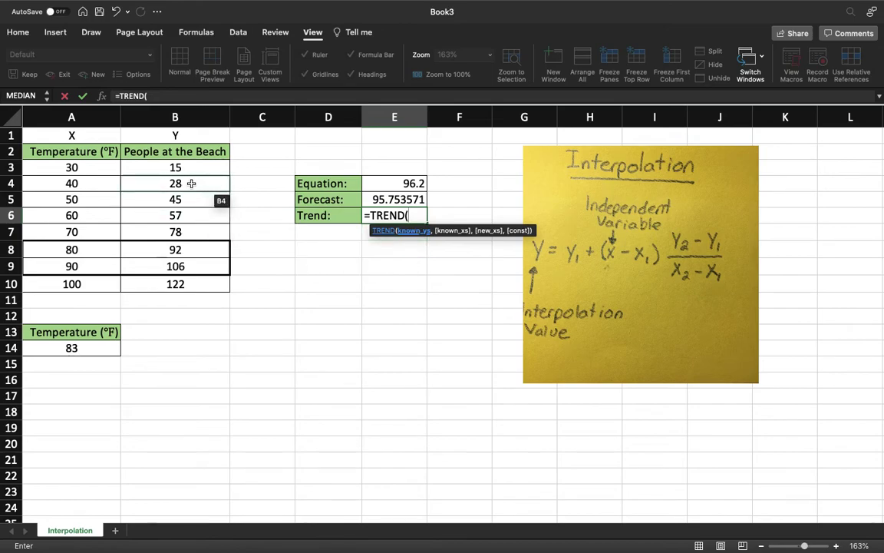
left_click_drag(183, 169, 185, 280)
type(",")
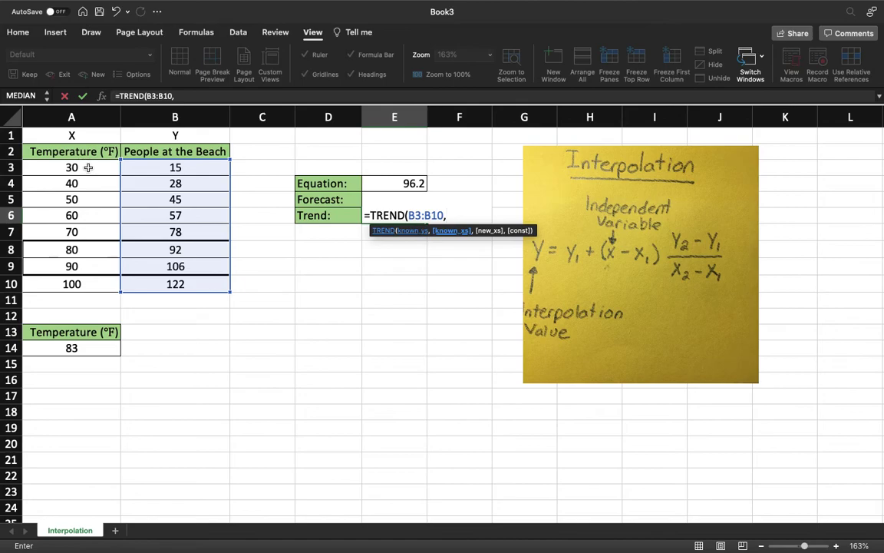
left_click_drag(93, 167, 93, 282)
type(",")
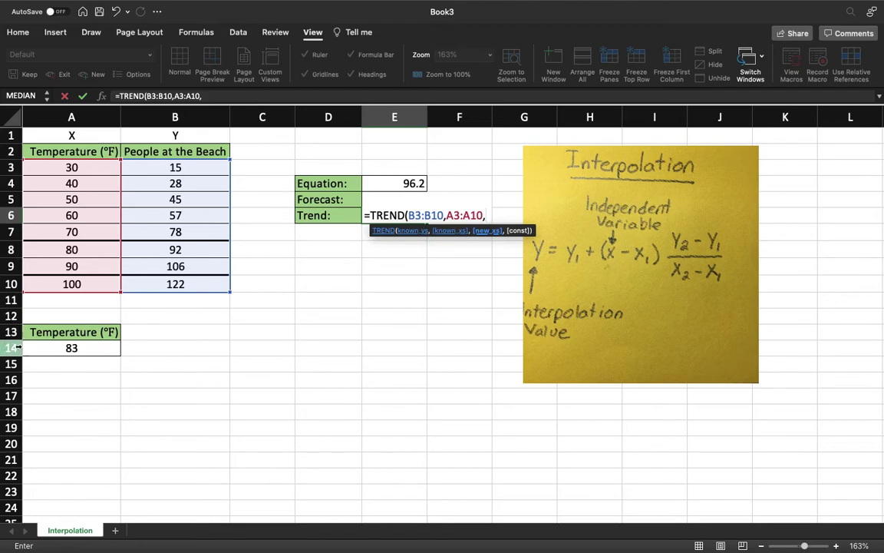
left_click(59, 349)
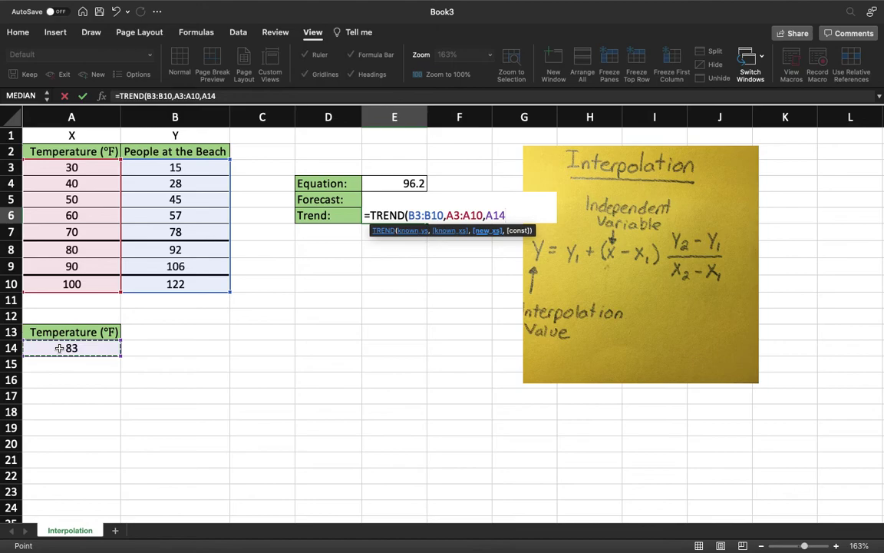
type(")")
key("Return")
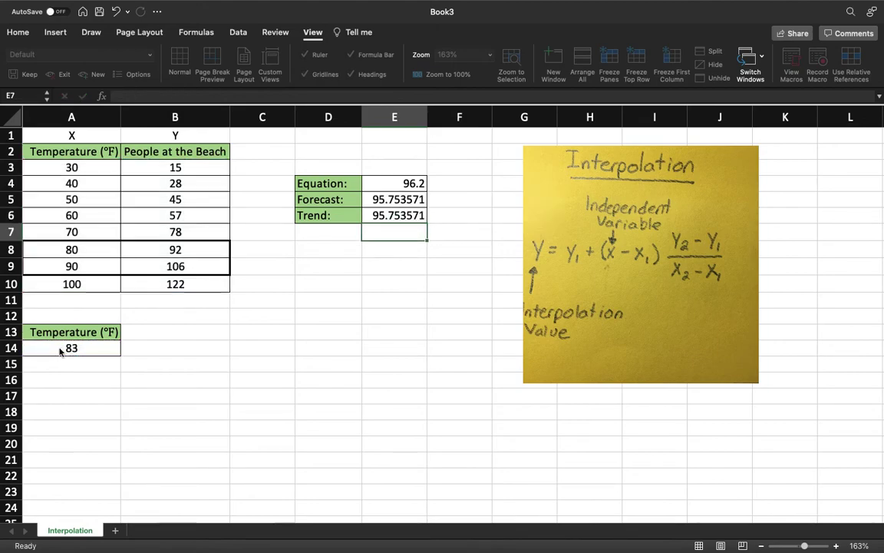